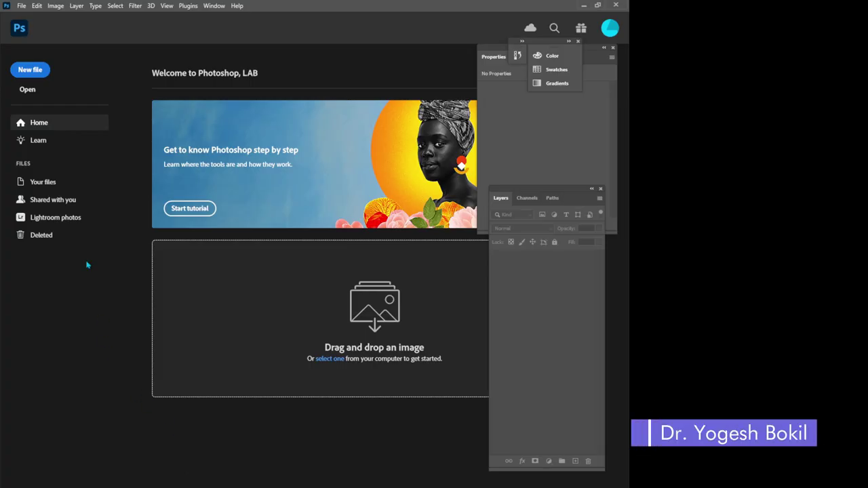
- Create a transparent 2 x 2 px RGB 8-bit document at 100 ppi
left_click(30, 70)
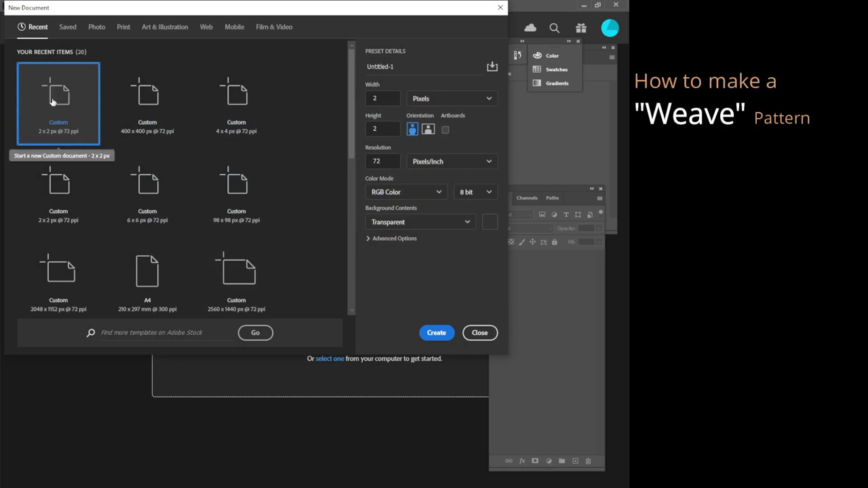
left_click(383, 98)
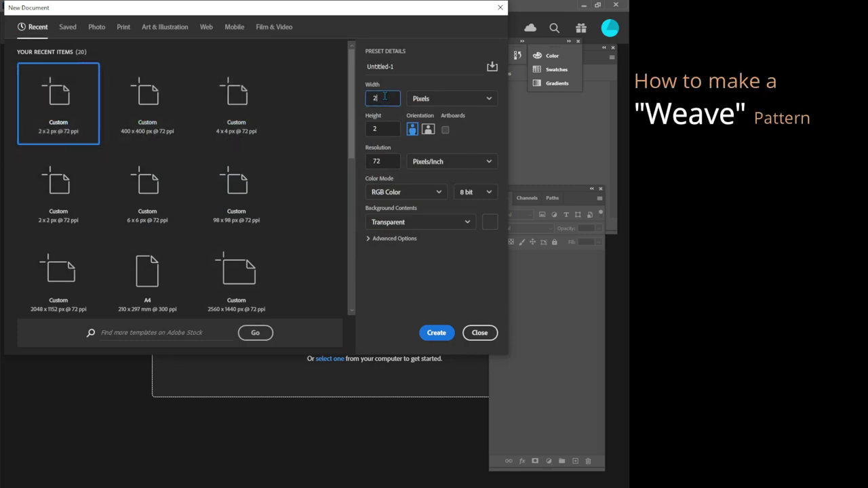
left_click(374, 129)
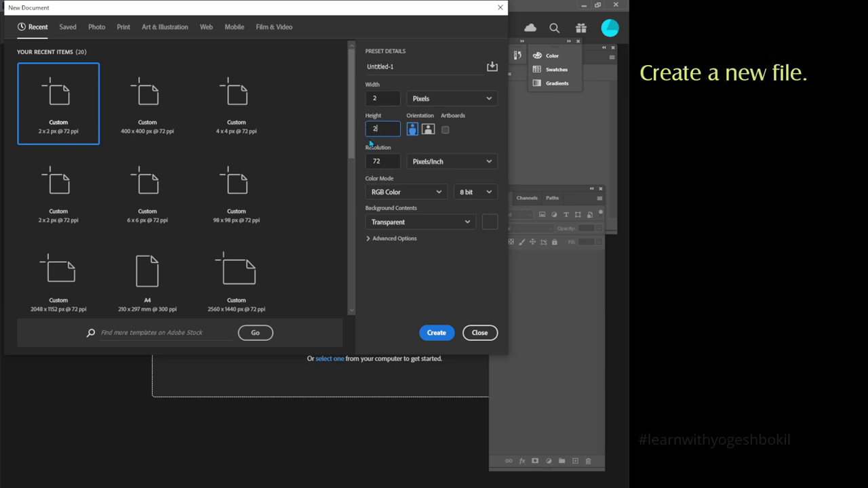
key("Tab")
type("1")
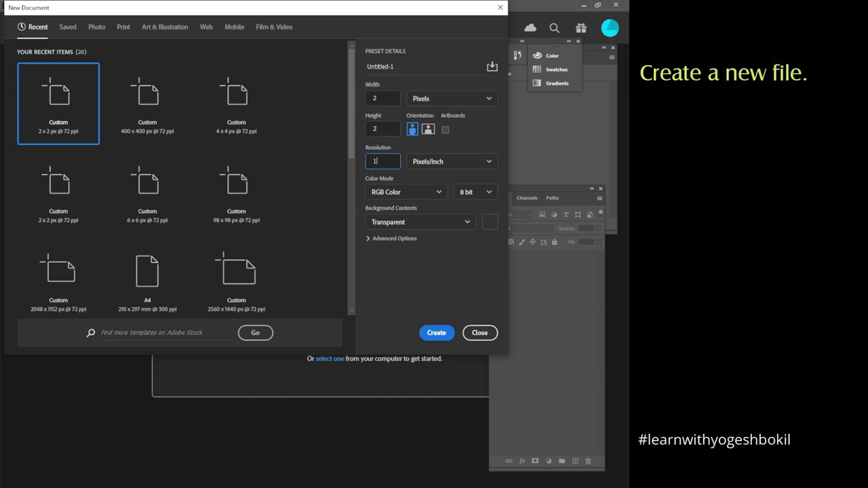
type("00")
left_click(396, 222)
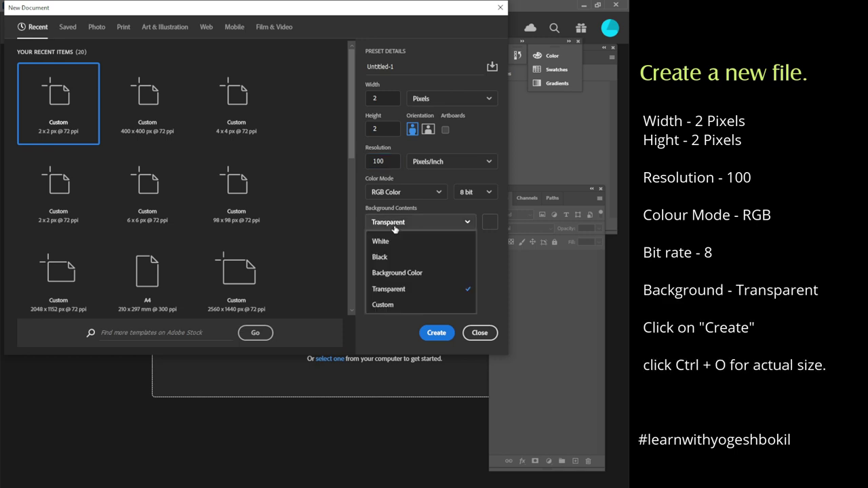
left_click(383, 289)
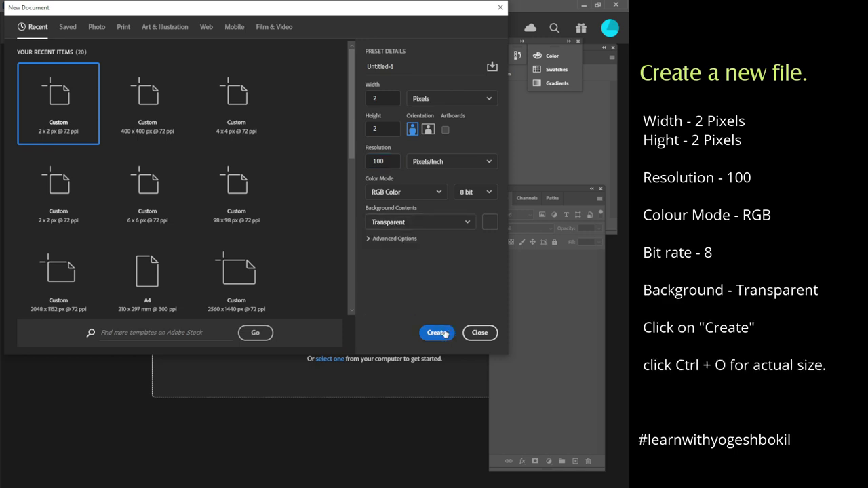
left_click(437, 333)
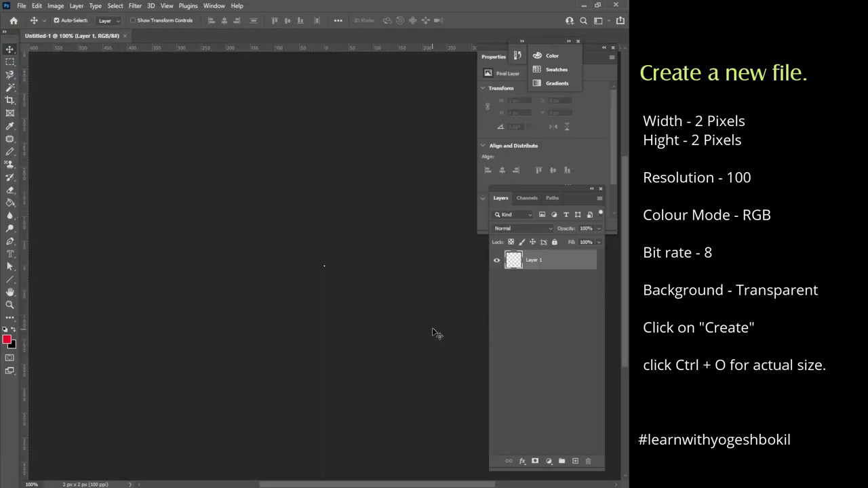
- Zoom the 2×2 canvas to fill the view, select the Pencil, and set foreground to #f46262
key("ctrl+0")
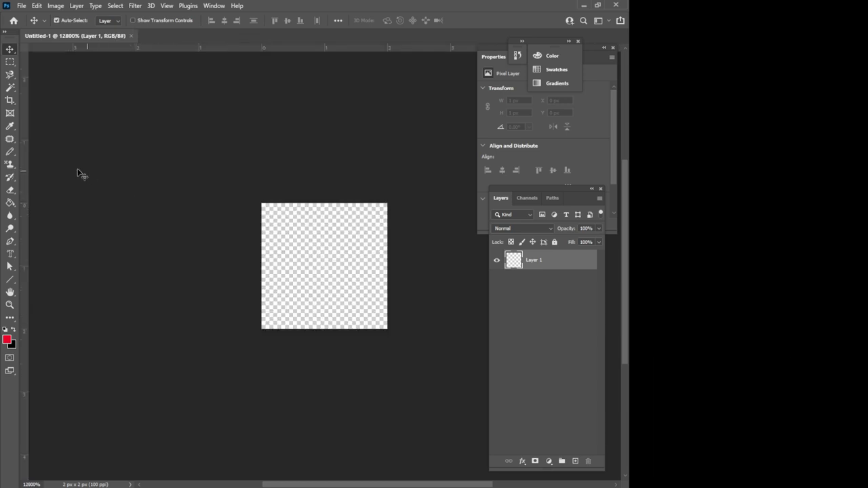
left_click(11, 152)
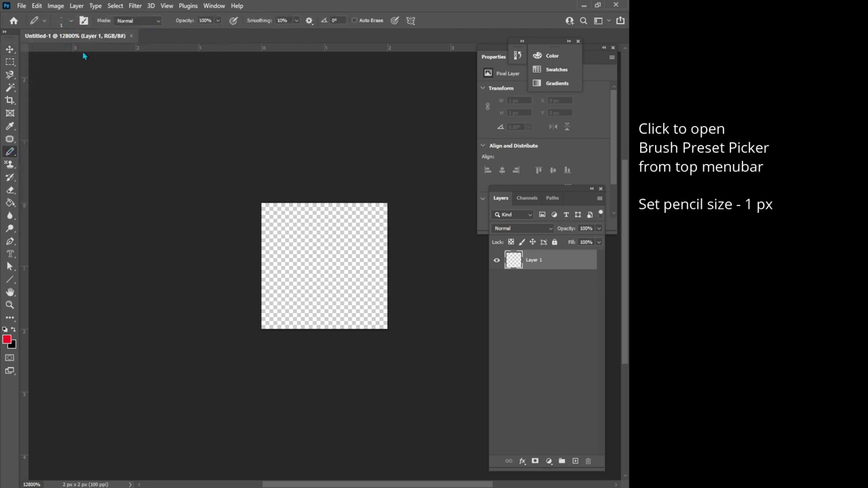
left_click(8, 340)
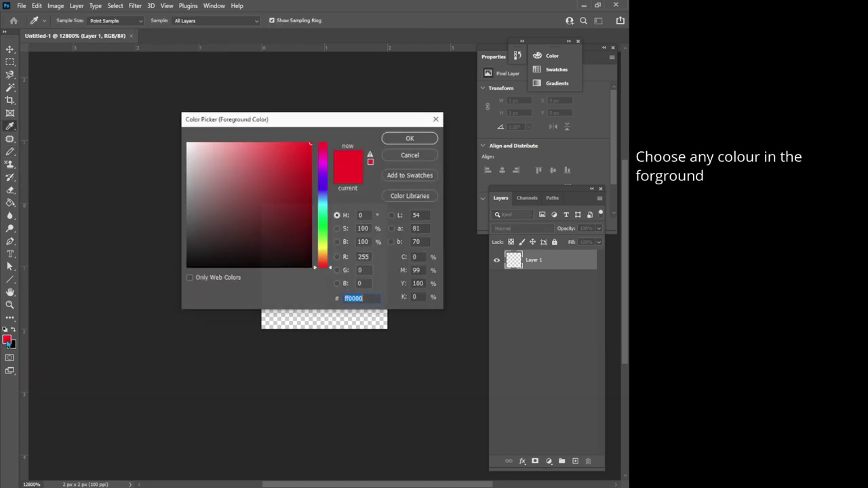
left_click(262, 149)
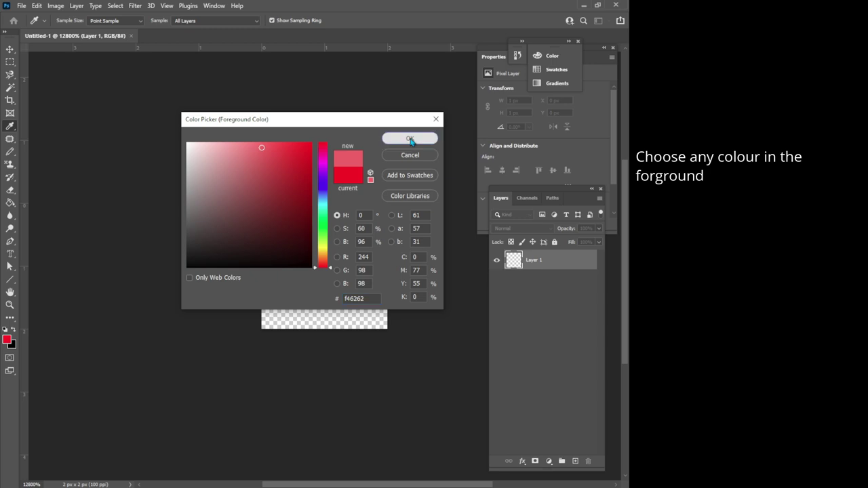
left_click(409, 139)
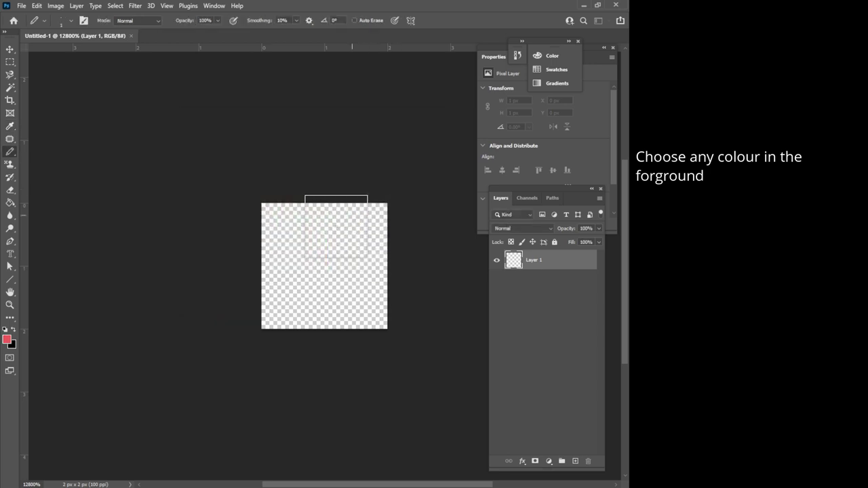
- Paint the top-left and bottom-right pixels #f46262, then switch to the Move tool
left_click(291, 234)
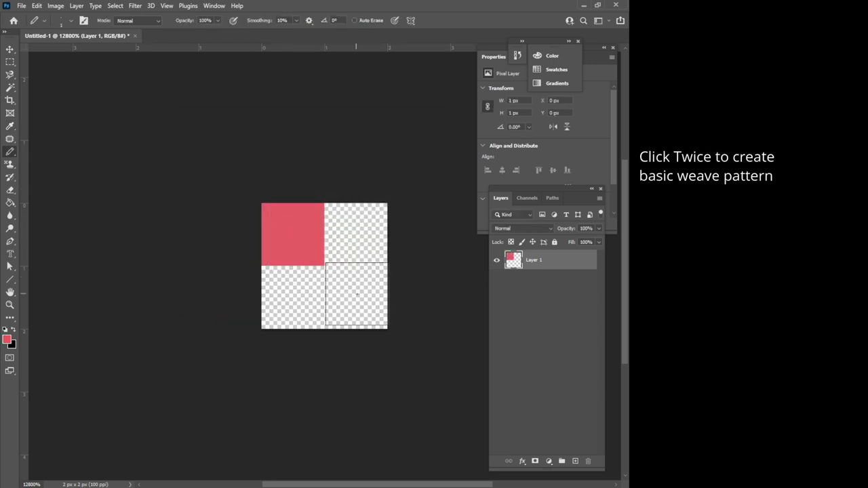
left_click(356, 296)
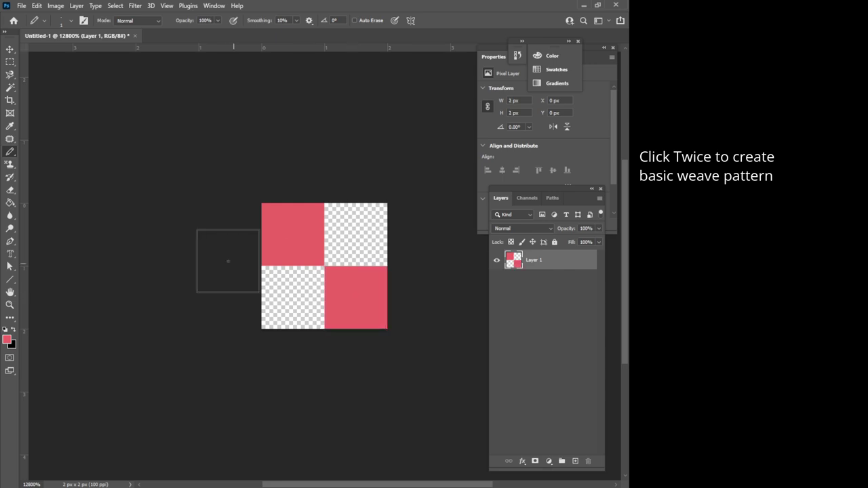
left_click(11, 52)
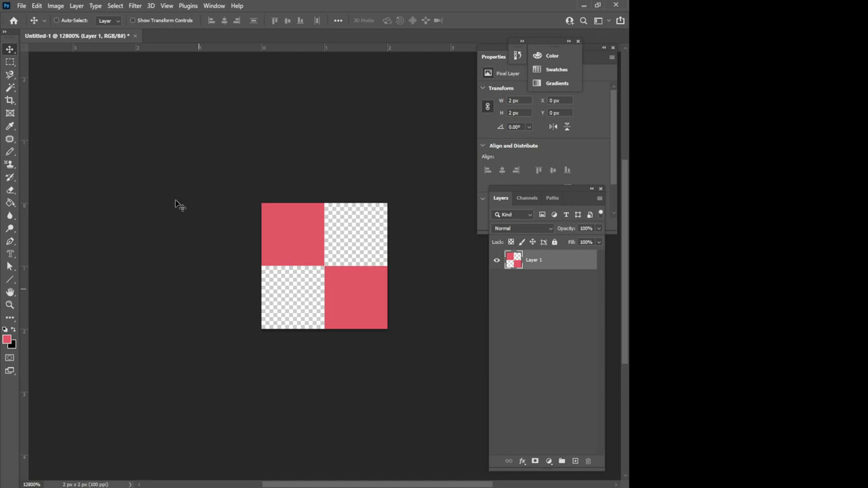
left_click(22, 7)
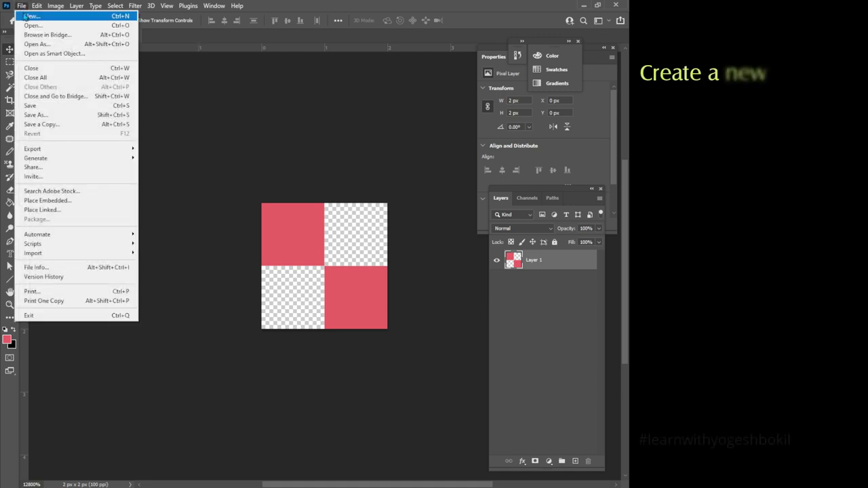
- Create a second document: 4 x 4 px, 100 ppi, transparent background
left_click(30, 14)
left_click(369, 101)
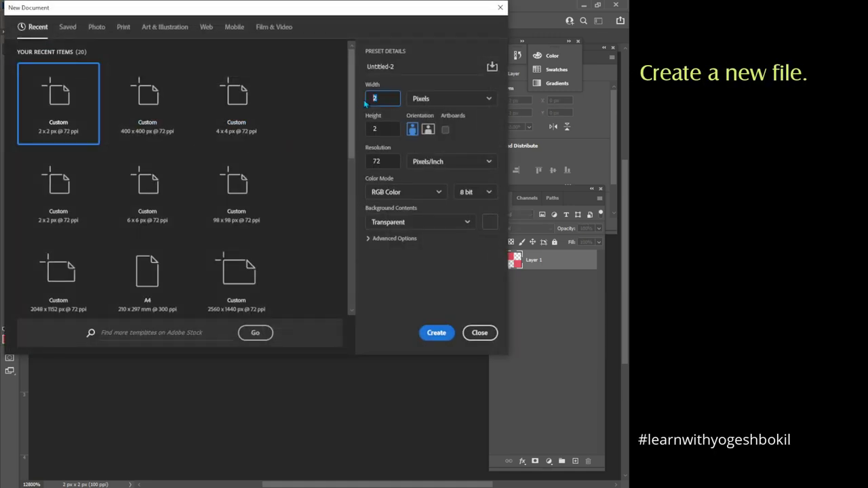
type("4")
key("Tab")
type("4")
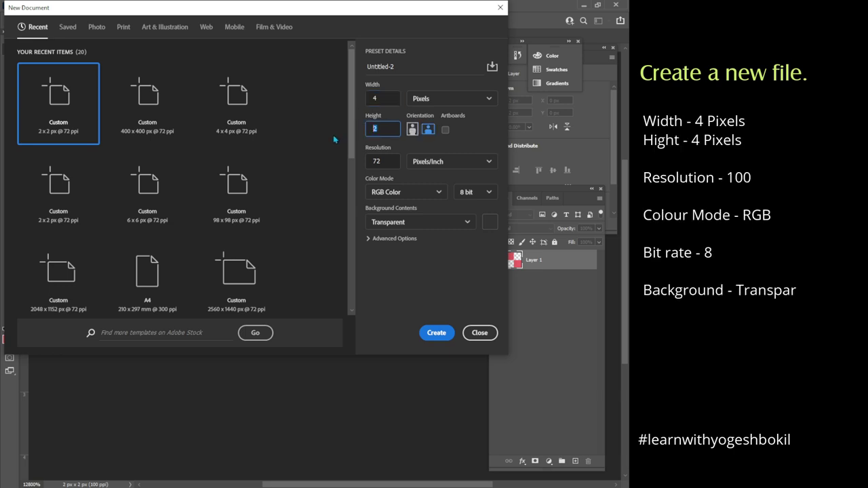
key("Tab")
type("100")
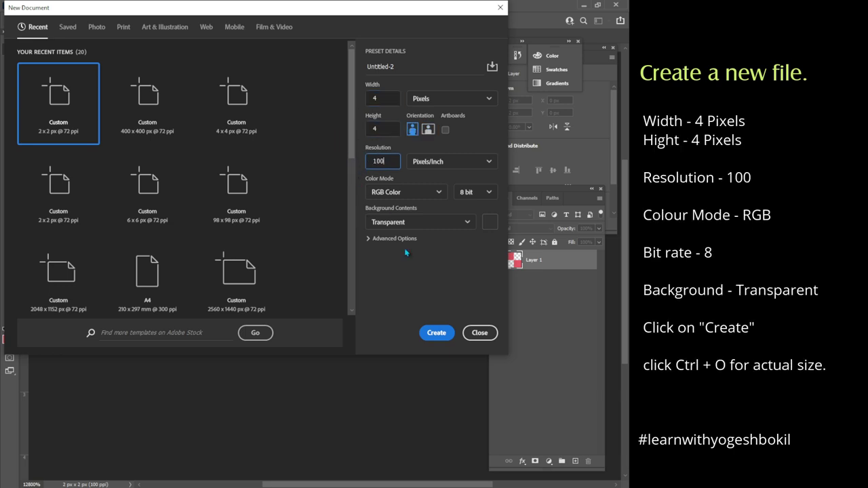
left_click(436, 333)
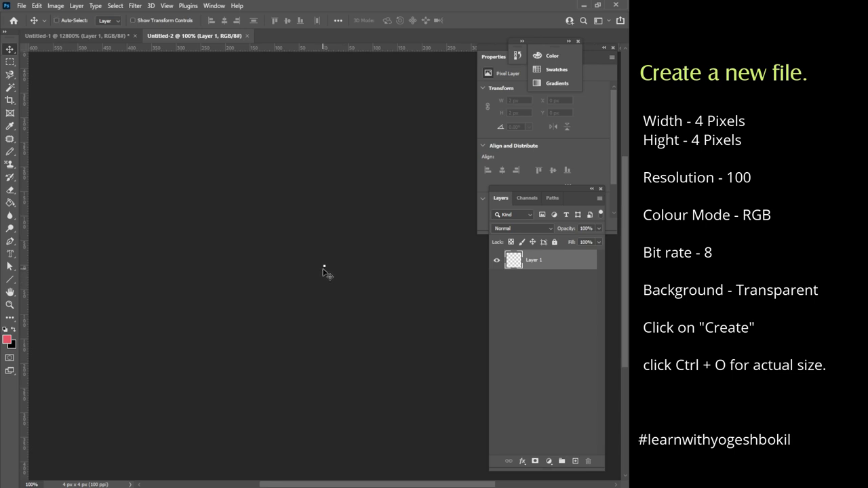
- Zoom the empty 4×4 canvas to fill the view and select the Pencil tool
key("ctrl+0")
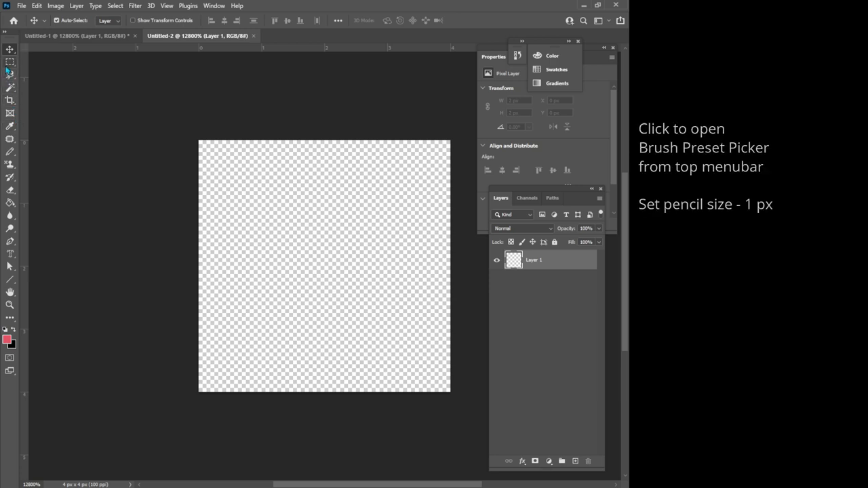
left_click(10, 152)
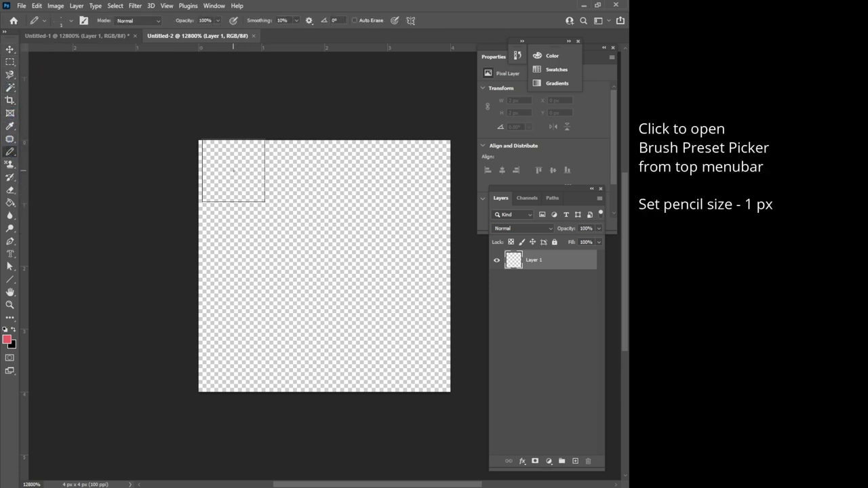
- Paint the stepped twill diagonal of pinkish red pixels across the 4×4 canvas
left_click(232, 171)
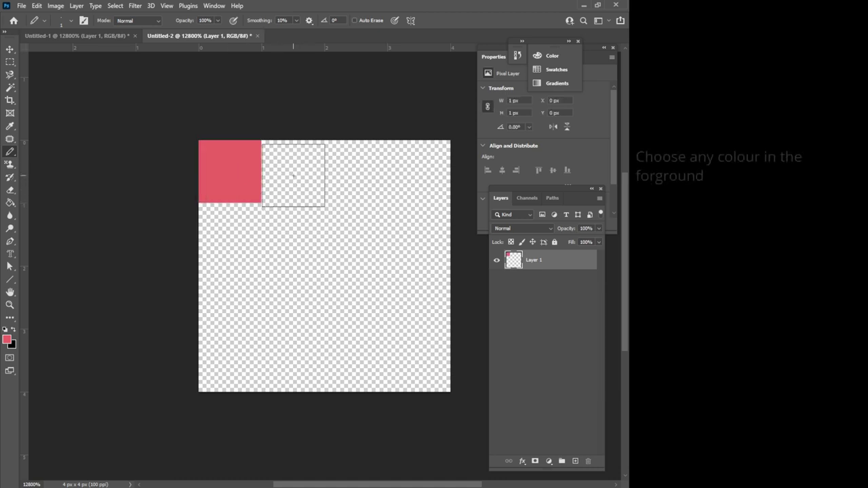
left_click(292, 172)
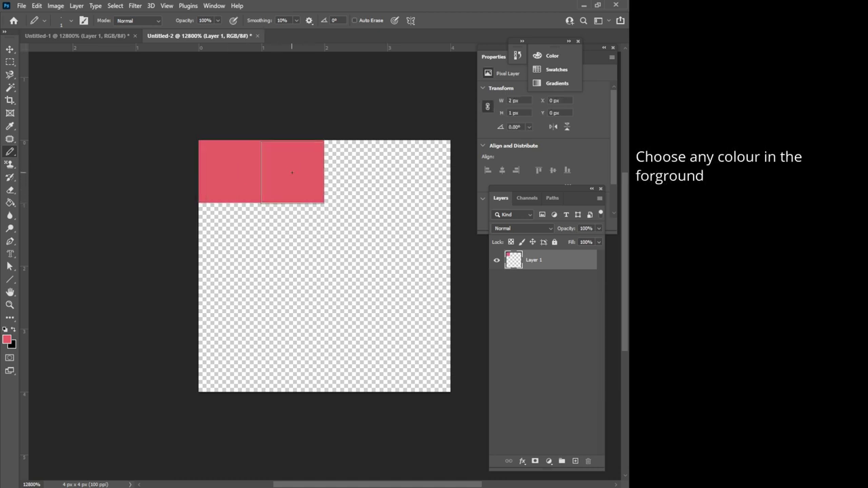
left_click(296, 239)
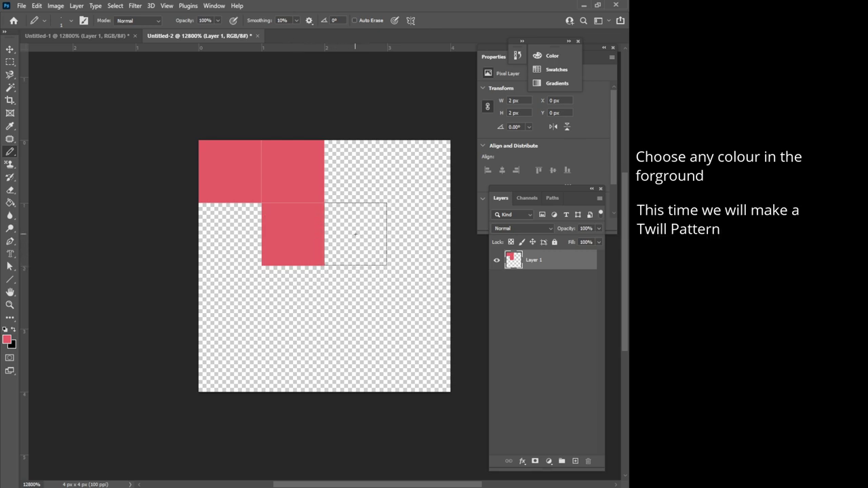
left_click(355, 234)
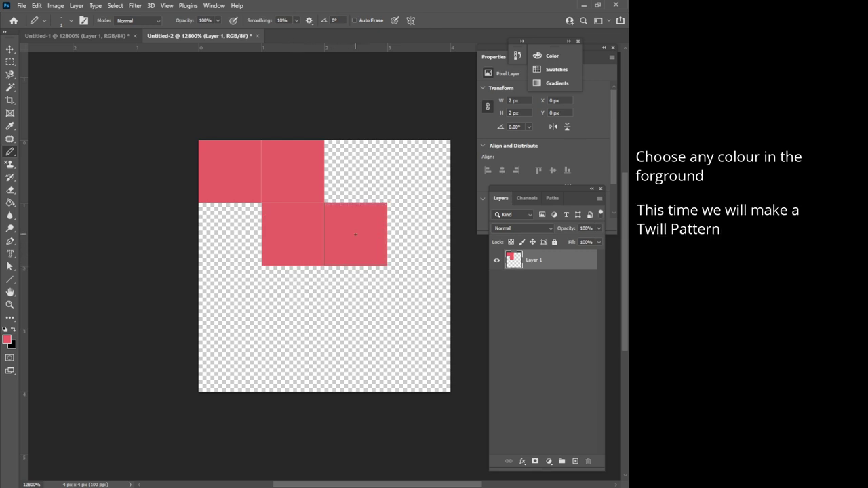
left_click(357, 296)
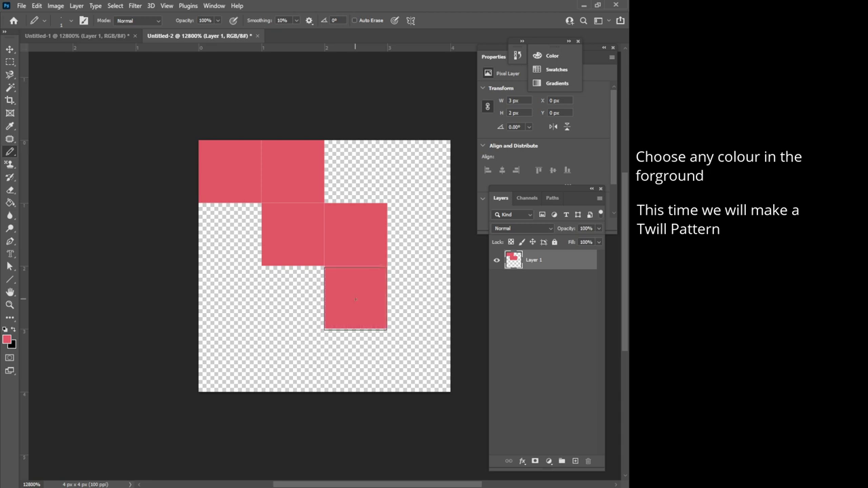
left_click(419, 296)
left_click(415, 358)
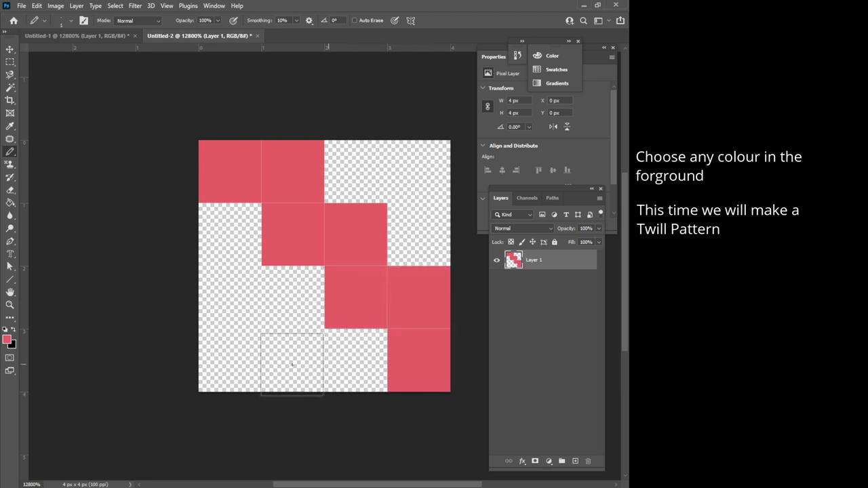
left_click(230, 360)
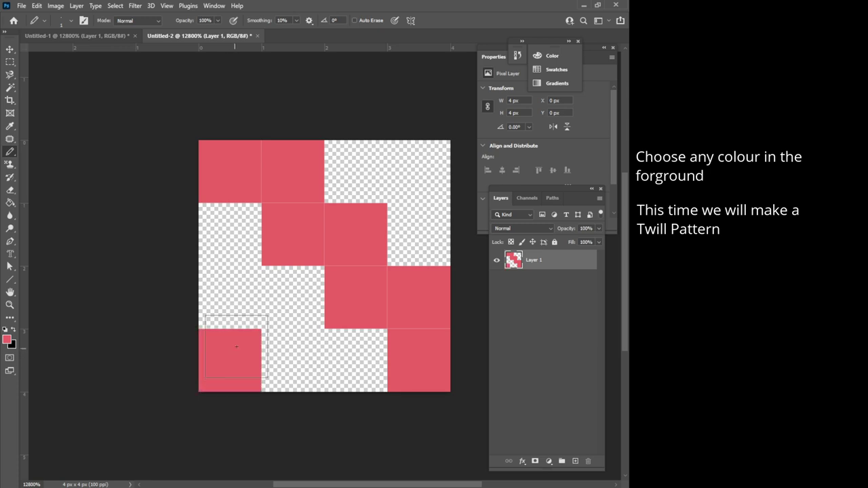
- Save the 2×2 weave tile as a new pattern via the Patterns panel
left_click(9, 51)
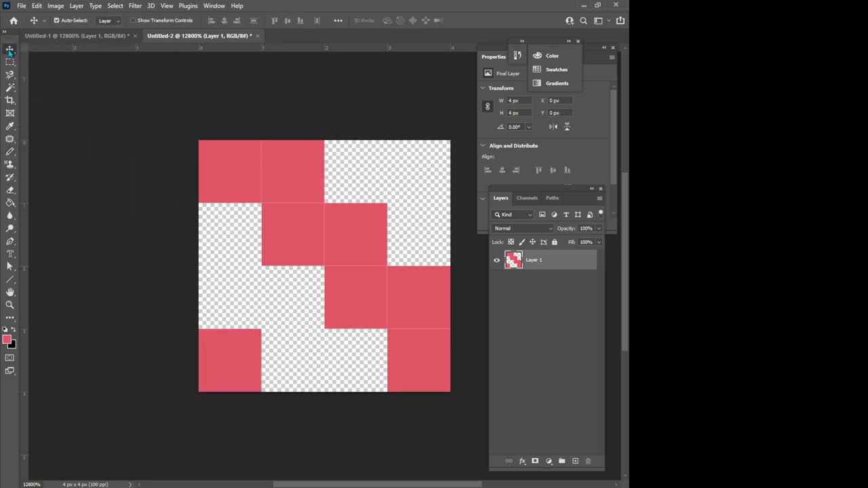
left_click(57, 37)
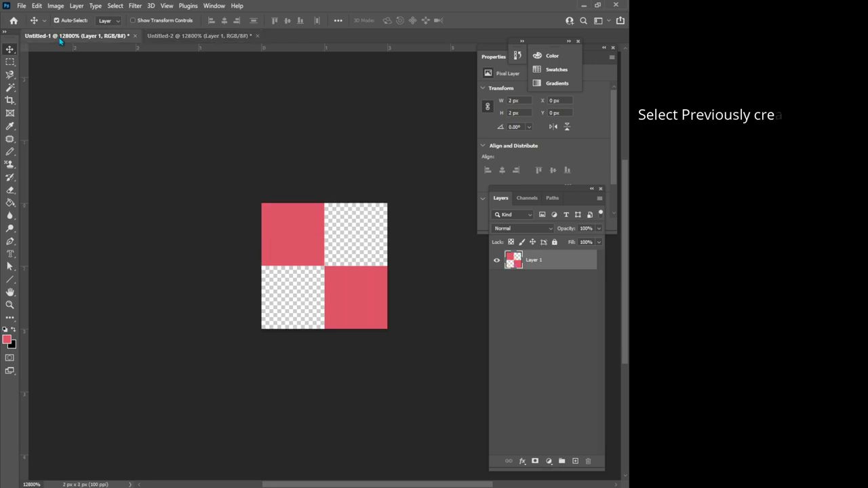
left_click(214, 6)
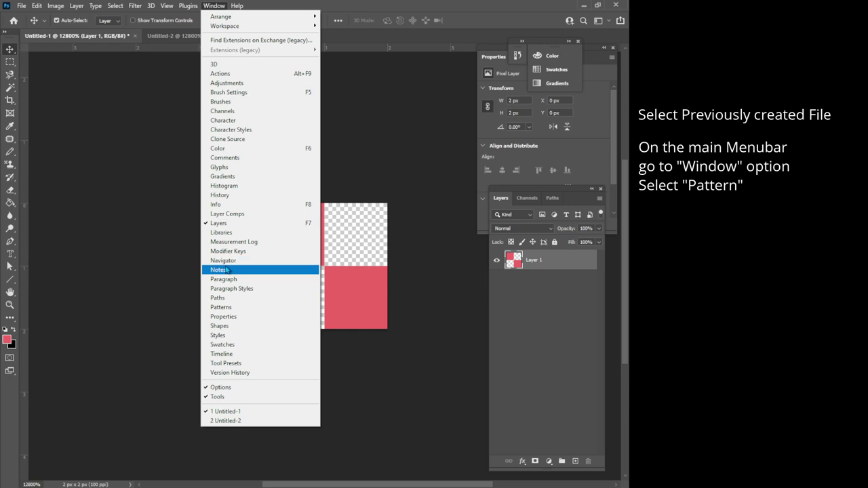
left_click(226, 309)
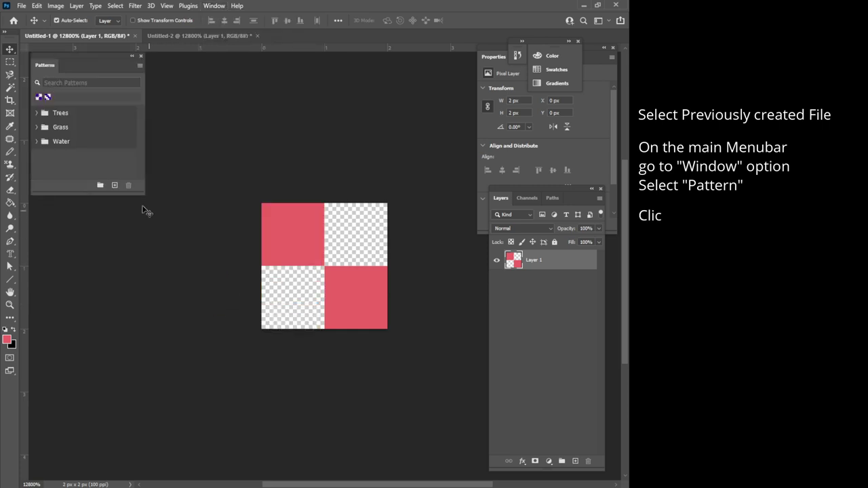
left_click(114, 185)
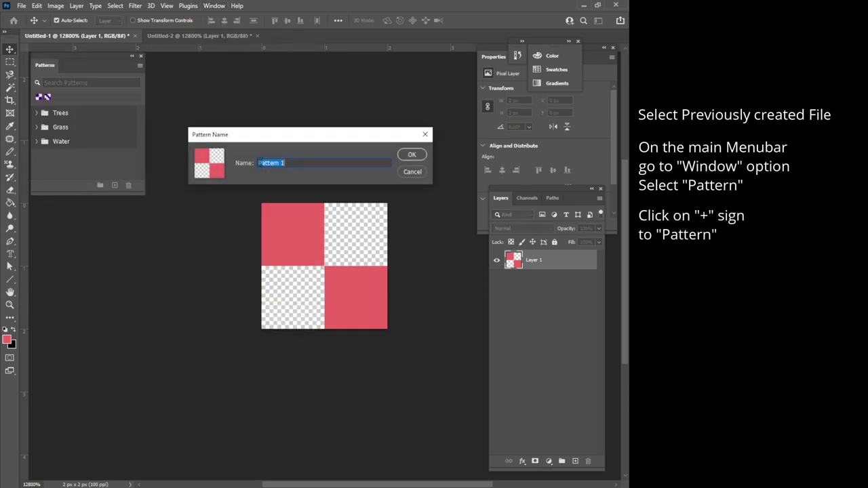
left_click(411, 156)
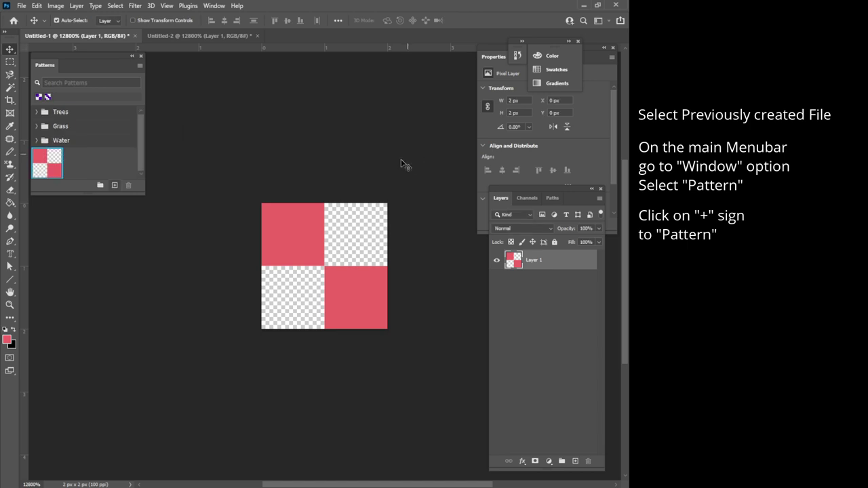
- Save the 4×4 twill tile as another new pattern
left_click(172, 40)
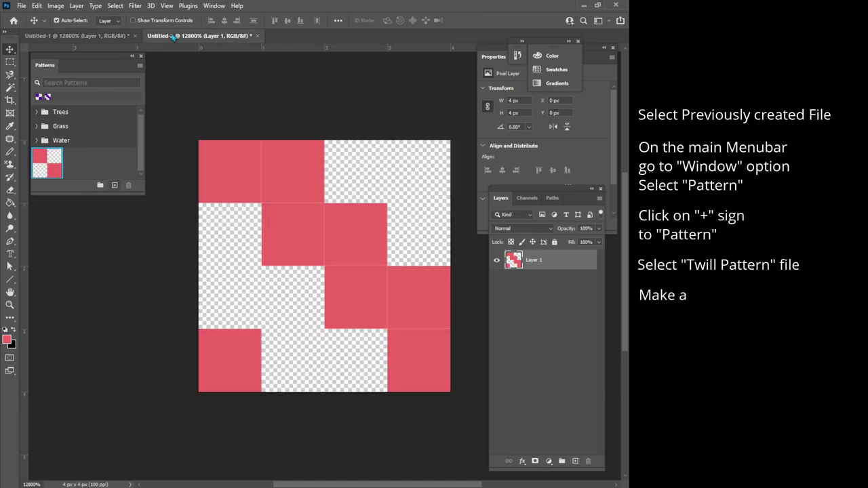
left_click(115, 186)
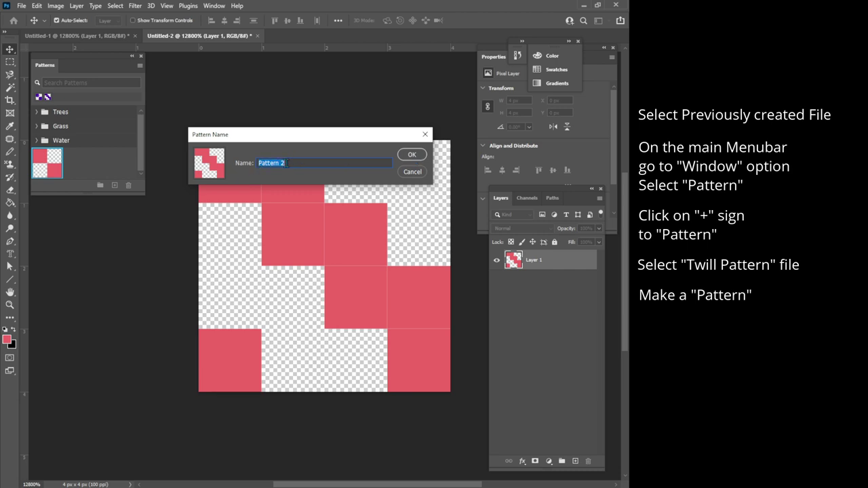
left_click(411, 155)
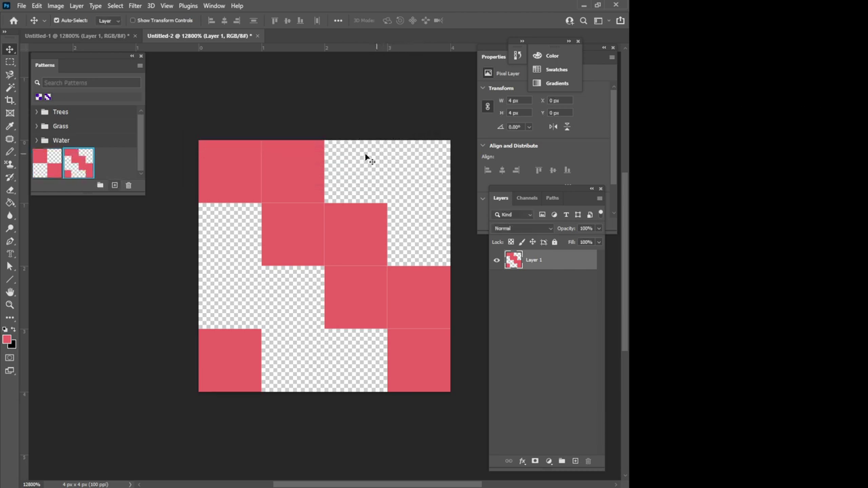
- Create Untitled-3 at 400 x 400 px, 100 ppi, with white background contents
left_click(22, 6)
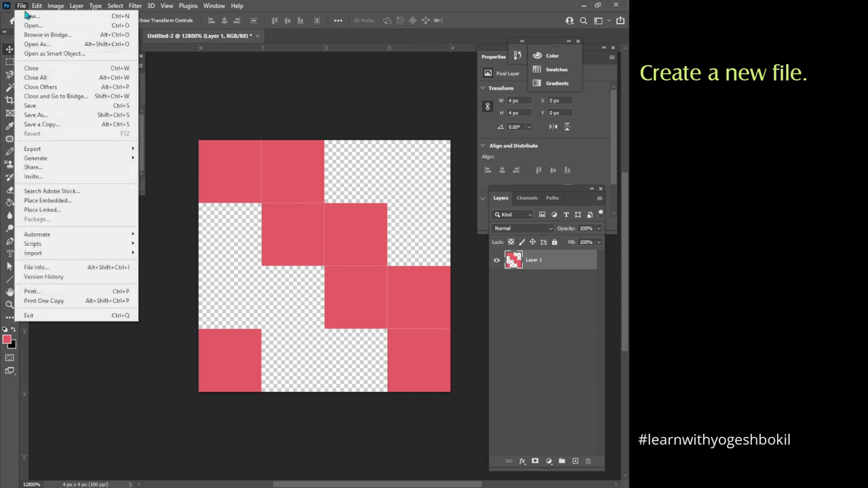
left_click(30, 16)
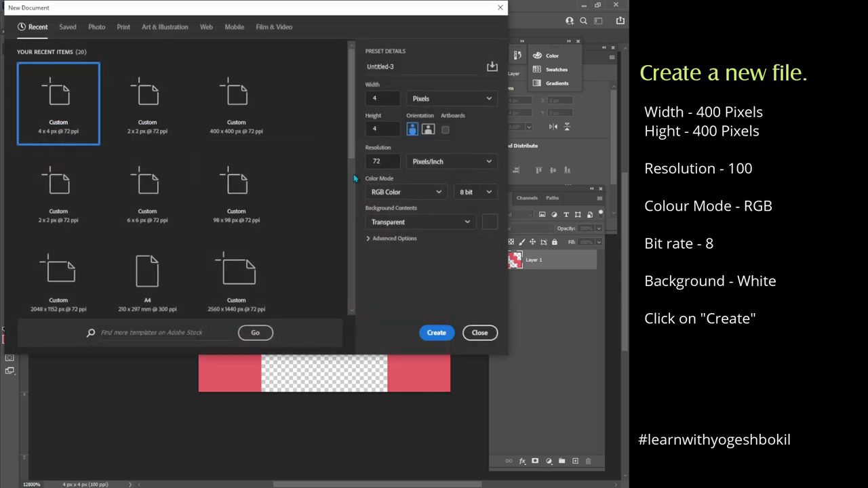
double_click(379, 97)
double_click(383, 129)
type("400")
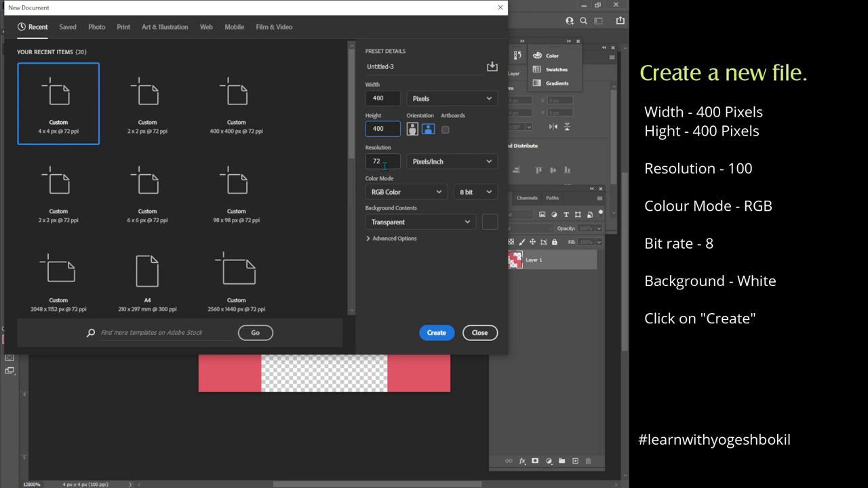
double_click(383, 162)
type("100")
left_click(413, 221)
left_click(386, 237)
left_click(434, 332)
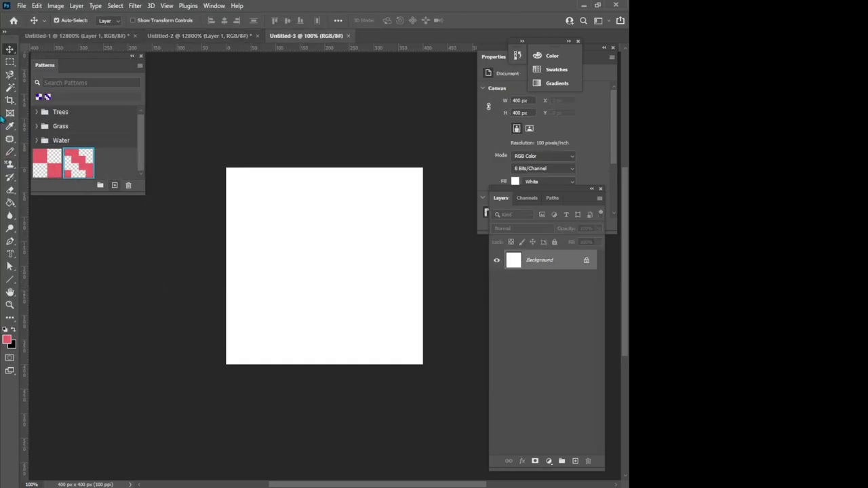
- Marquee-select a full-height left stripe and set the foreground colour to purple 8c34f9
left_click(8, 65)
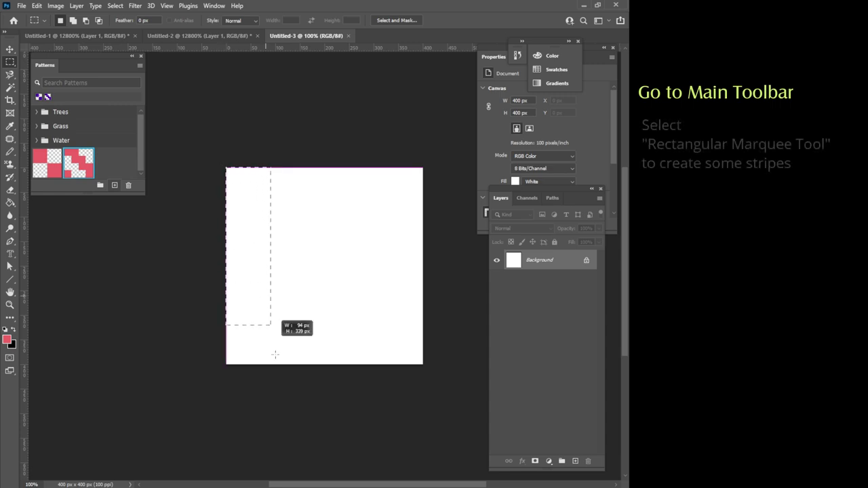
left_click_drag(218, 159, 288, 391)
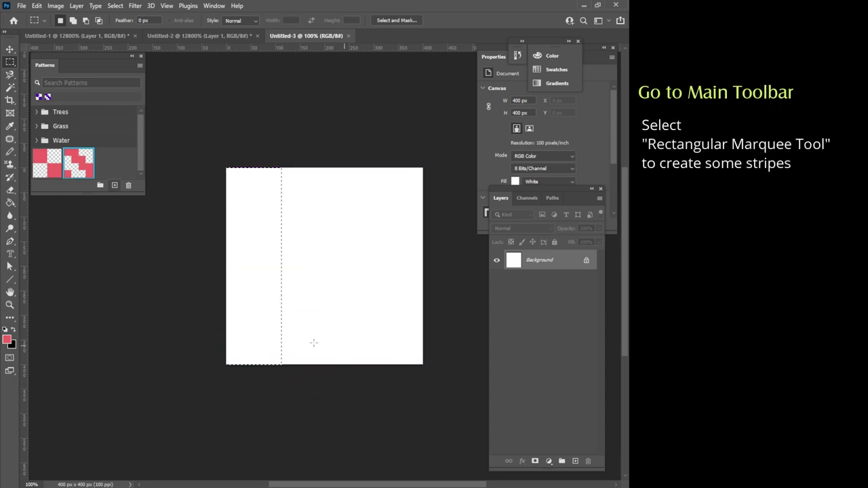
left_click(7, 339)
mouse_move(324, 192)
left_mouse_down()
mouse_move(324, 234)
mouse_move(322, 167)
mouse_move(322, 178)
left_mouse_up()
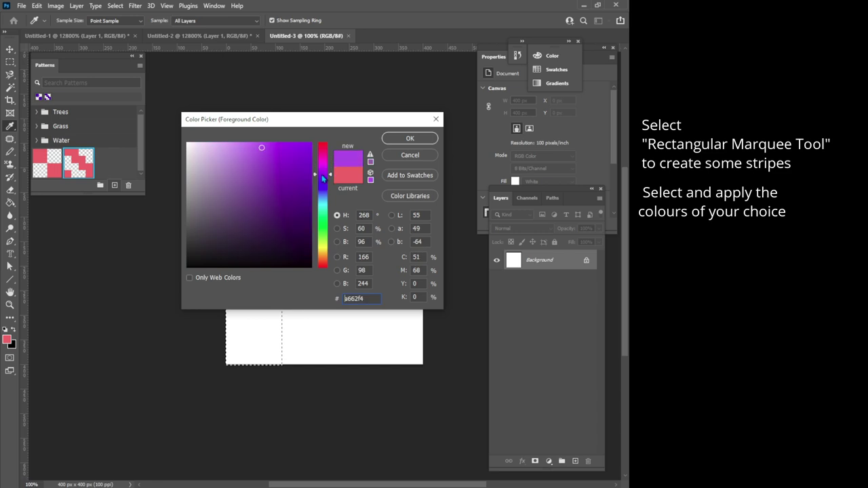
left_click(285, 145)
left_click(407, 139)
- Add a right stripe, fill both purple, deselect, then select two narrow adjacent strips
key("m")
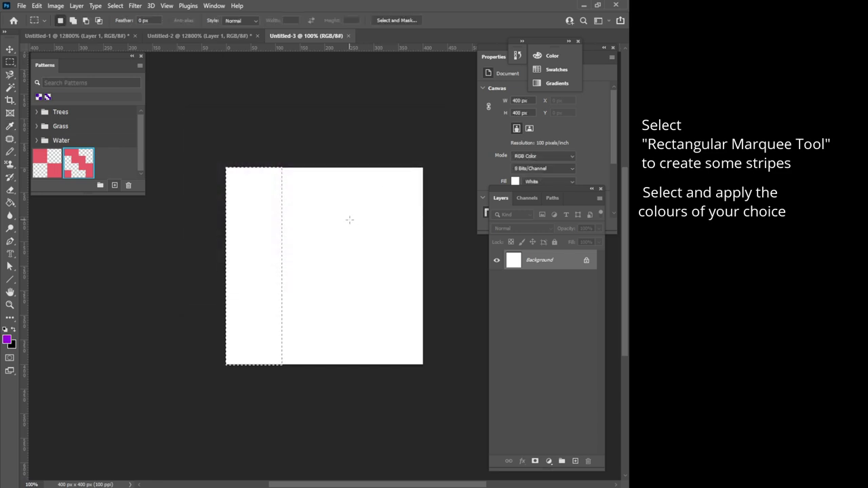
key("shift")
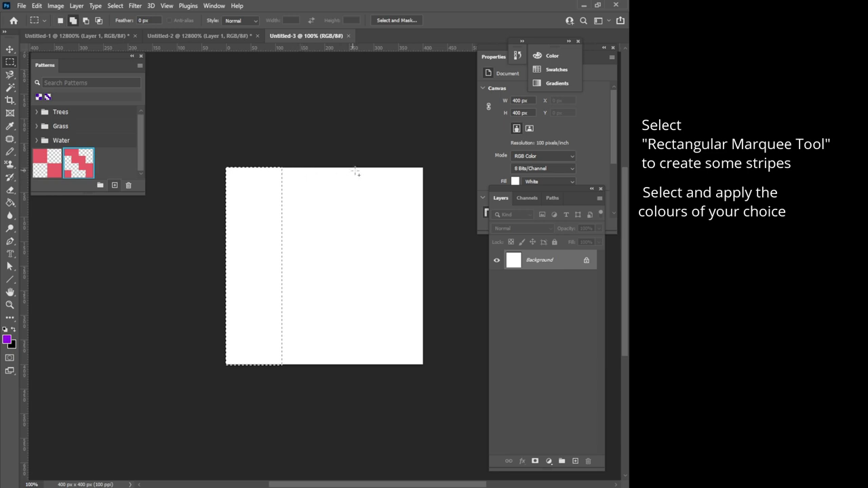
left_click_drag(356, 169, 414, 390)
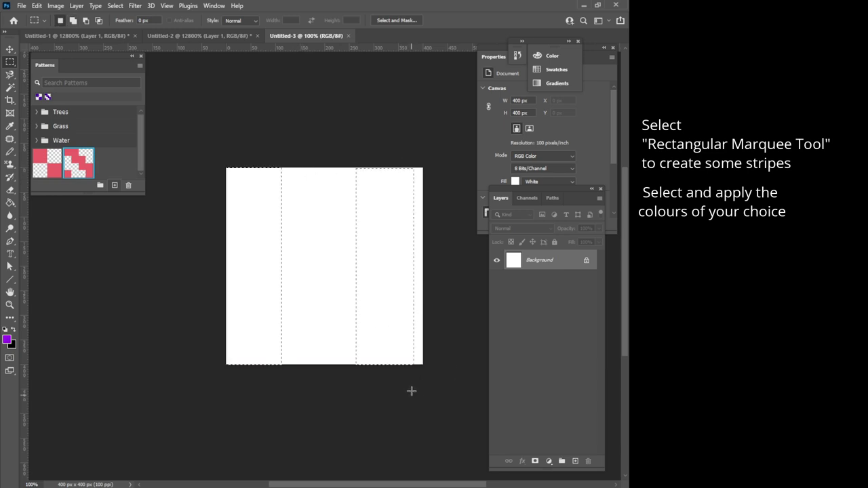
key("alt+BackSpace")
key("ctrl+d")
left_click_drag(284, 167, 291, 400)
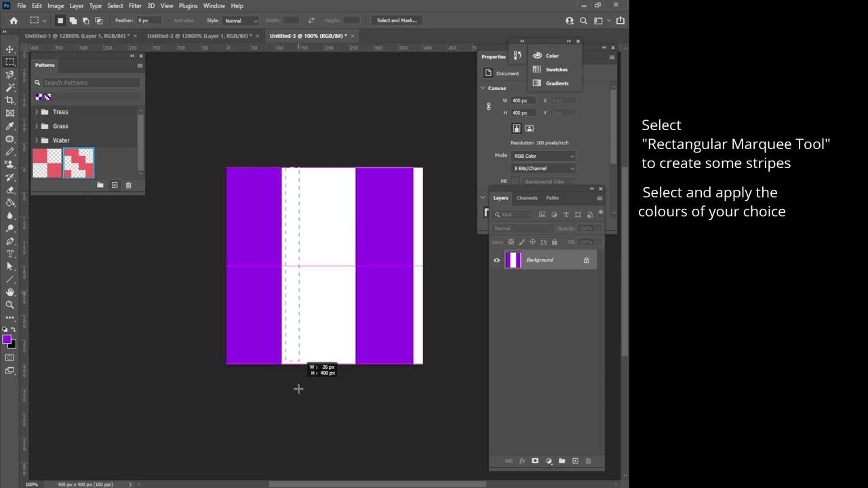
left_click_drag(339, 167, 345, 389)
- Fill the two narrow strip selections with blue 6497c2 and deselect
left_click(7, 338)
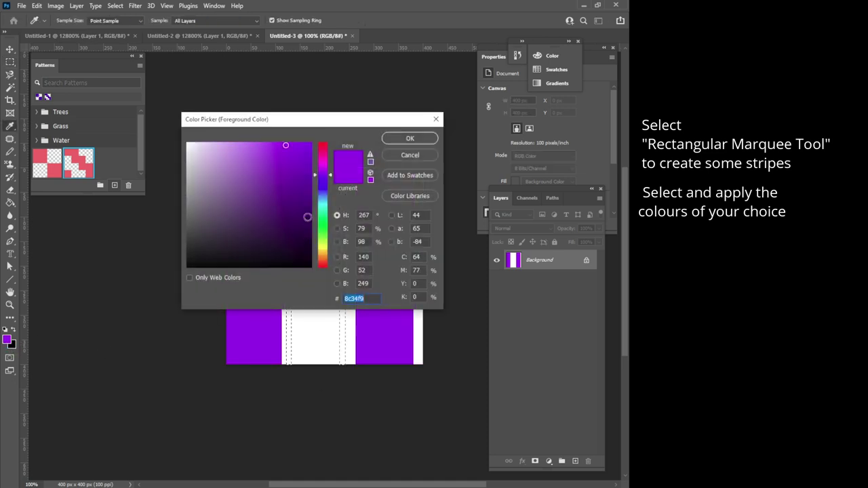
left_click(261, 155)
left_click(247, 171)
left_click_drag(328, 175, 324, 170)
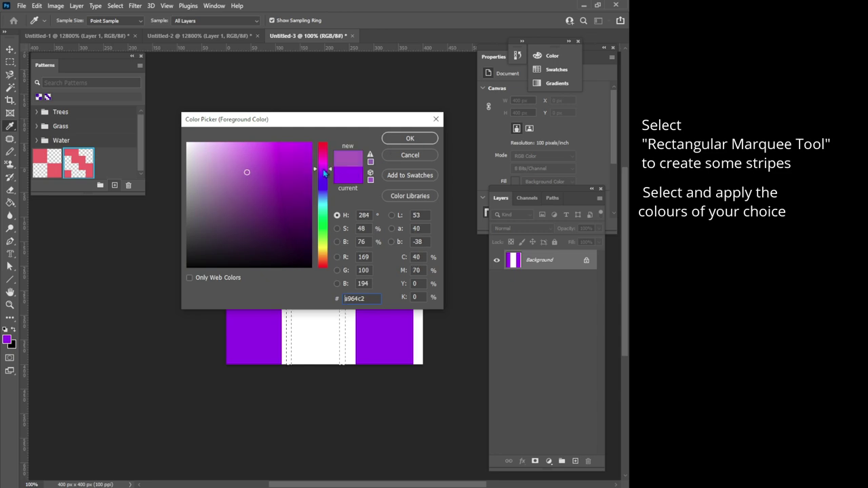
left_click(321, 197)
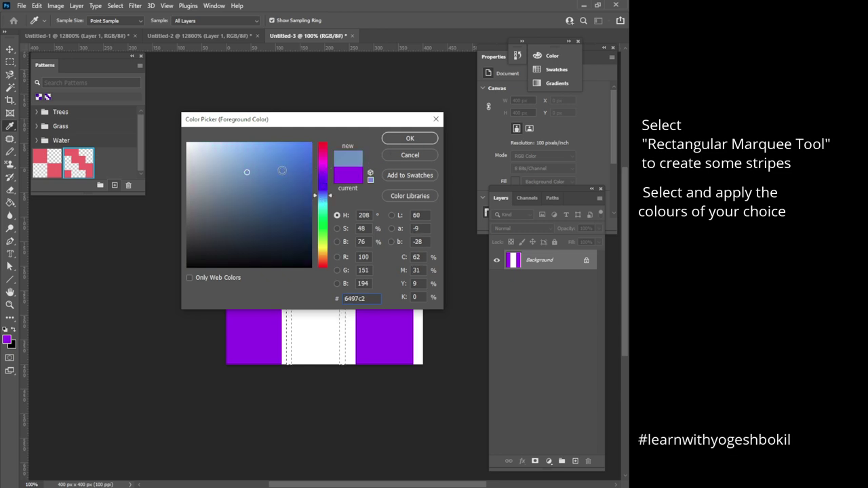
left_click(410, 138)
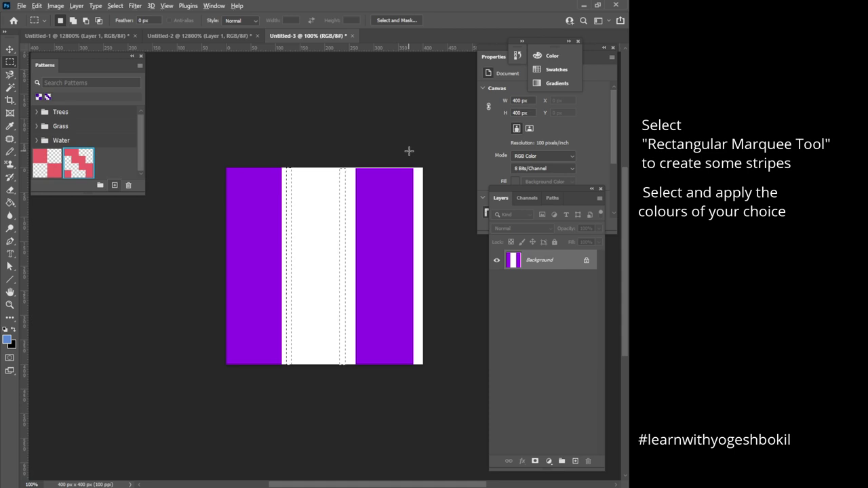
key("alt+BackSpace")
key("ctrl+d")
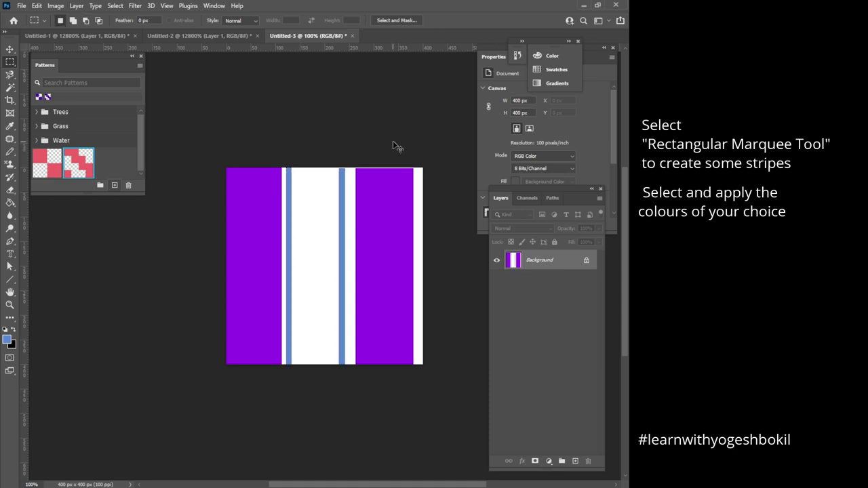
- Duplicate the Background layer and rotate the copy 90° clockwise with Free Transform
right_click(567, 264)
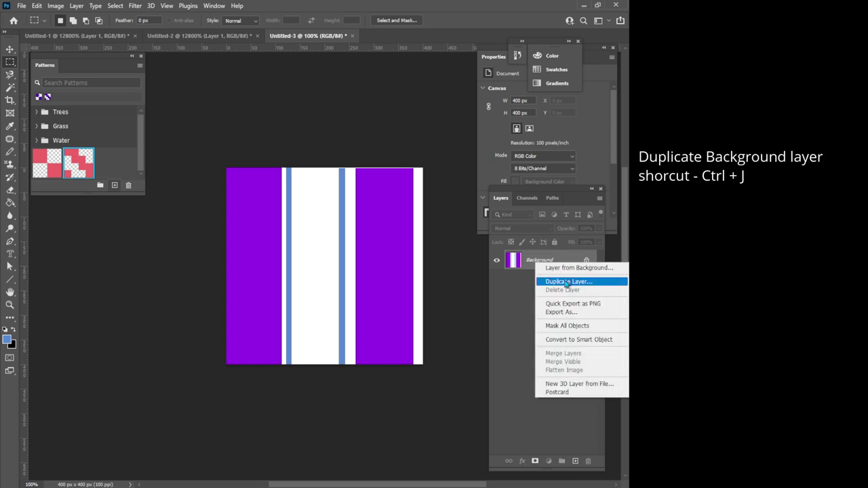
left_click(571, 285)
key("Return")
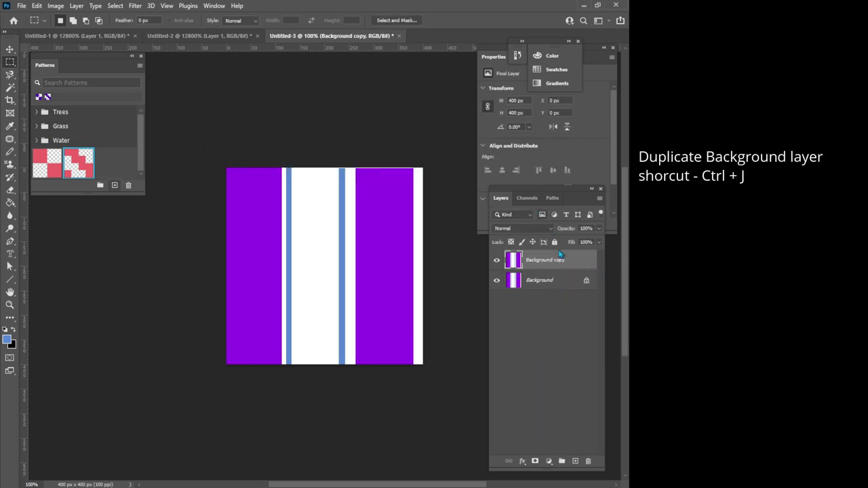
key("ctrl+t")
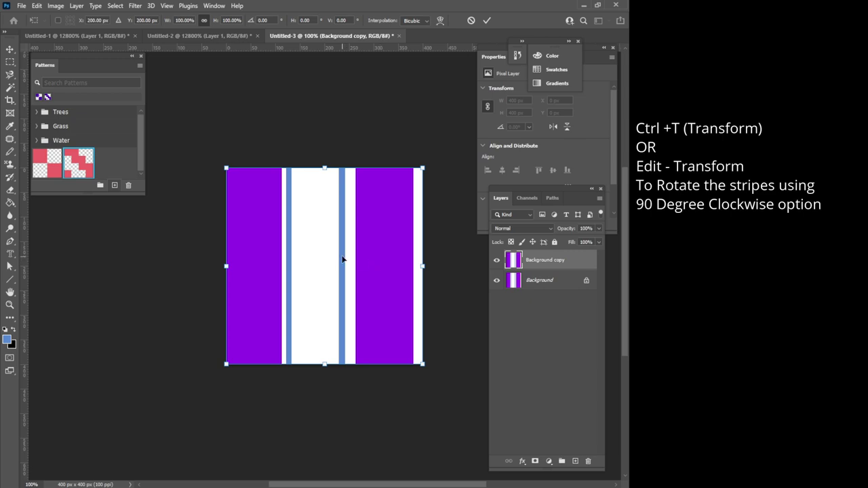
right_click(343, 260)
left_click(383, 428)
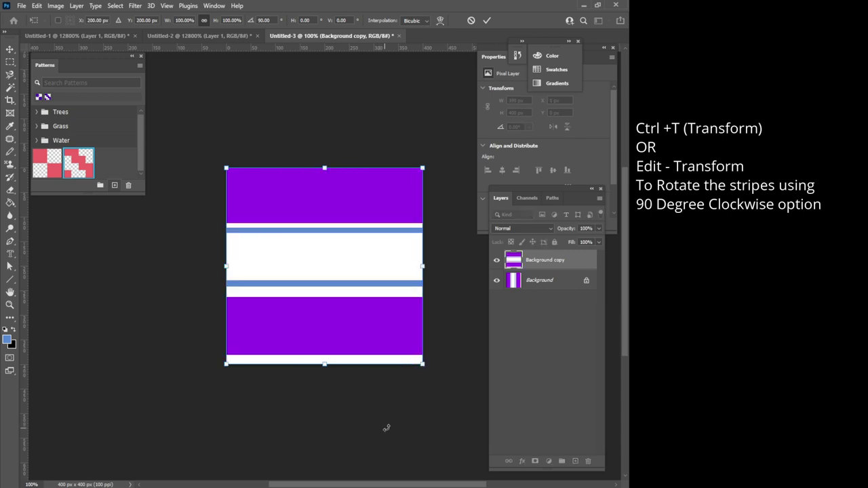
key("Return")
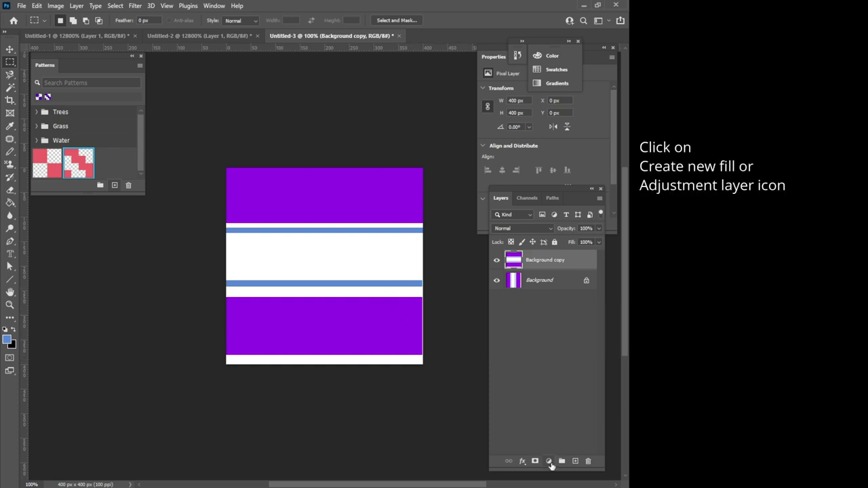
- Add a Pattern Fill layer with the saved pink weave pattern and move it down the layer stack
left_click(550, 464)
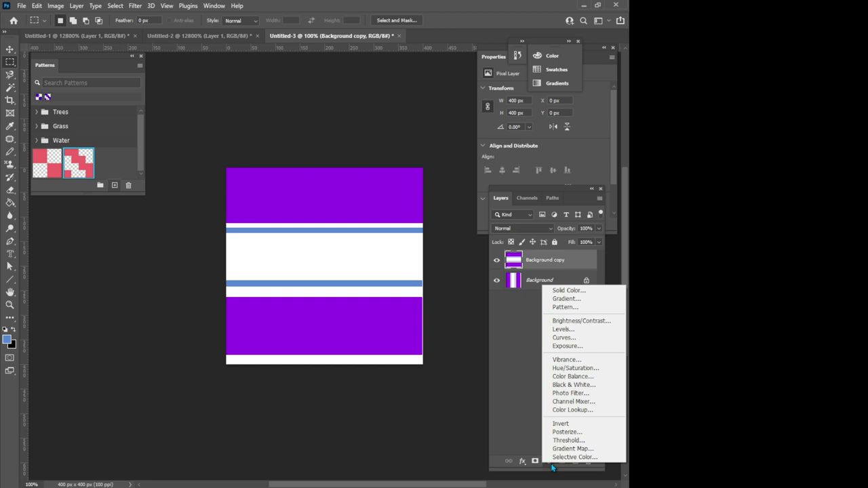
left_click(556, 309)
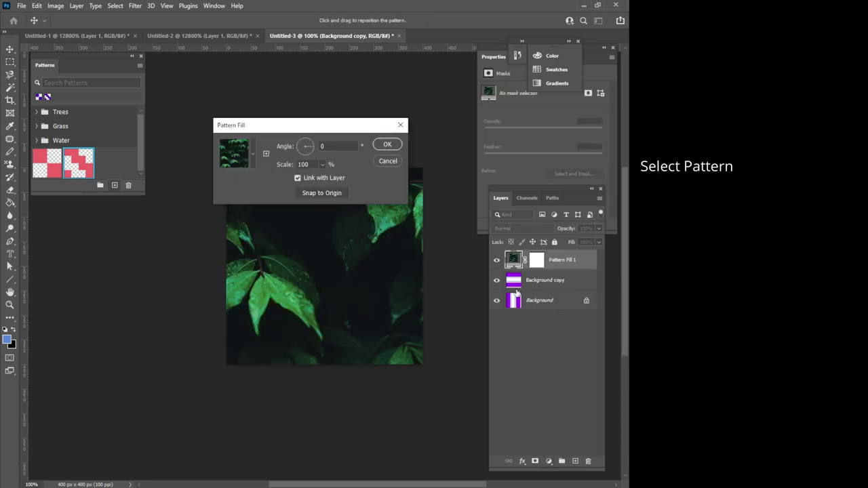
left_click(254, 152)
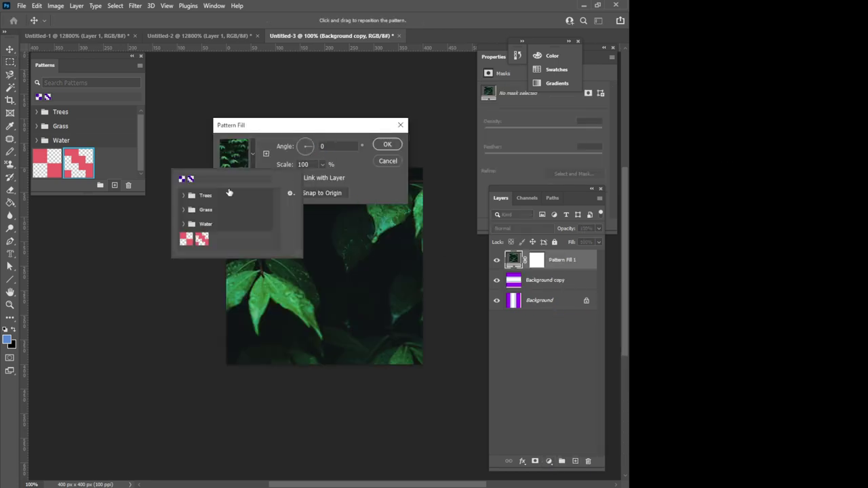
left_click(185, 239)
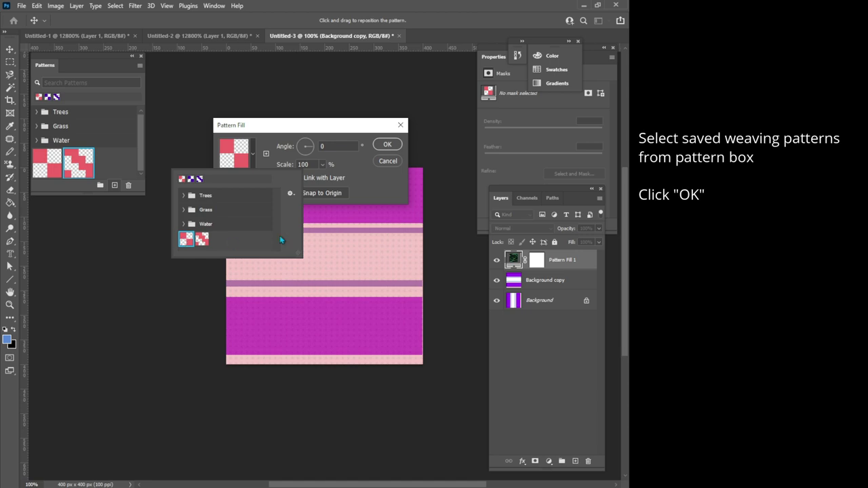
left_click(383, 146)
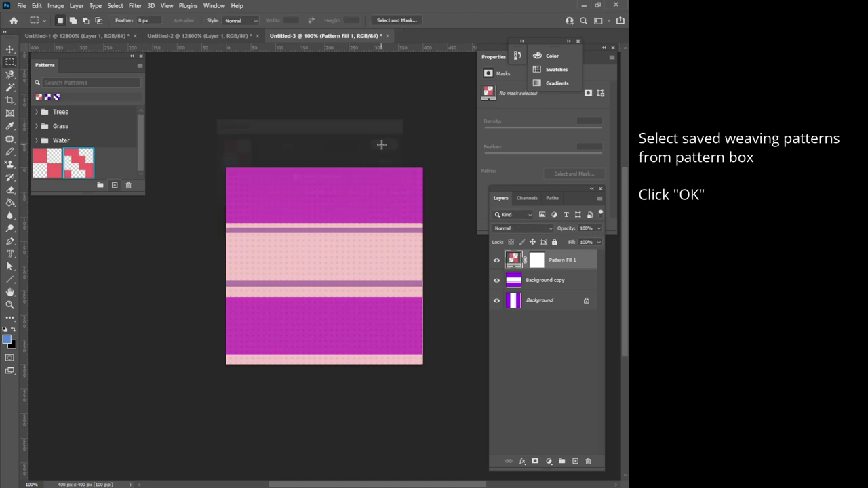
left_click_drag(582, 261, 583, 285)
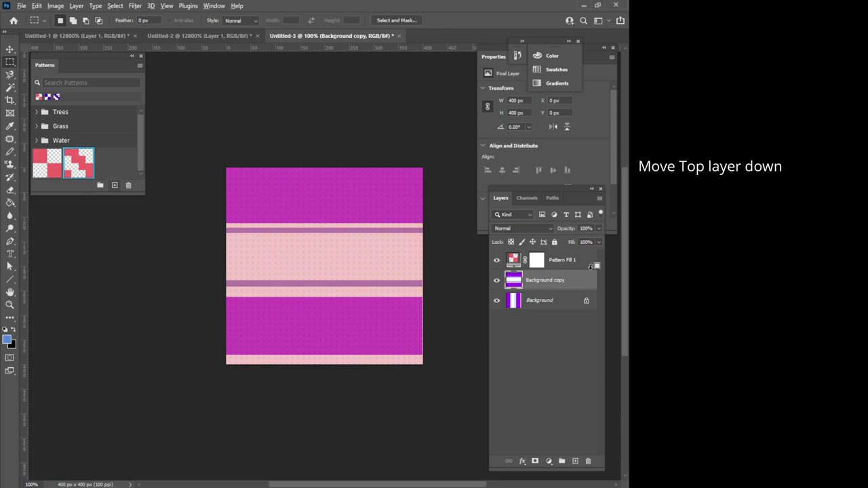
- Move Background copy above Pattern Fill 1 and clip it to that fill layer
left_click_drag(576, 282, 580, 259)
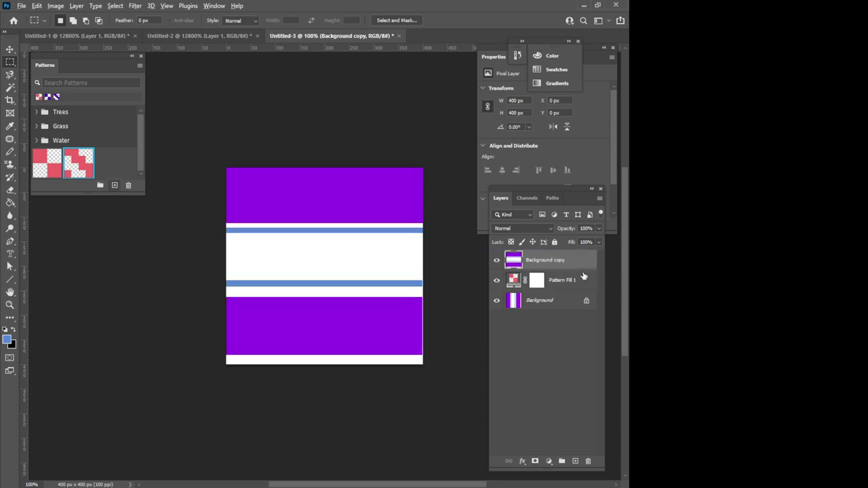
left_click(585, 268, "alt")
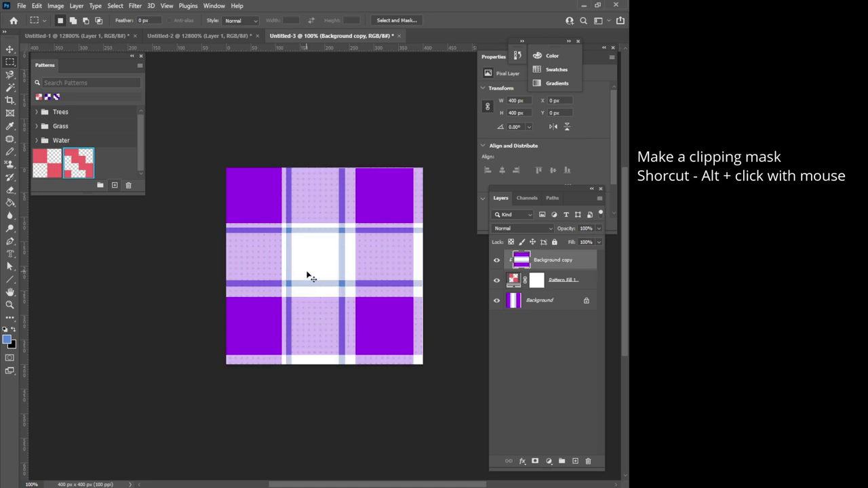
scroll(307, 276, "up", 2)
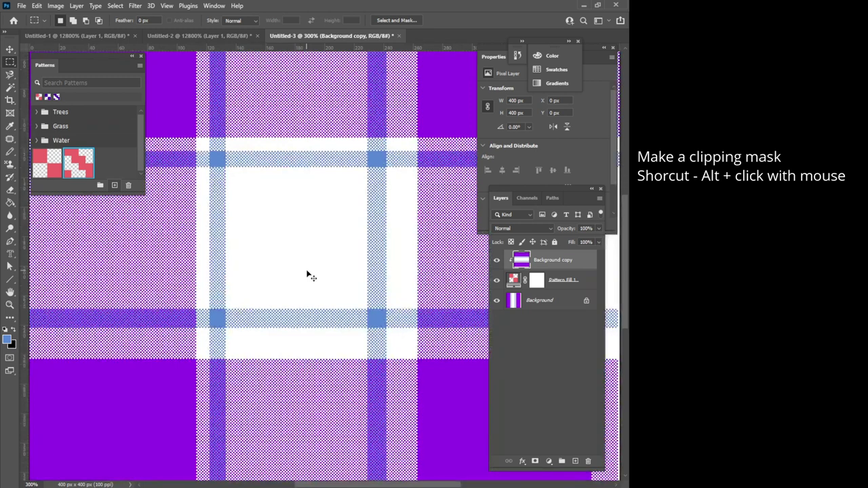
scroll(307, 276, "down", 1)
scroll(306, 276, "down", 1)
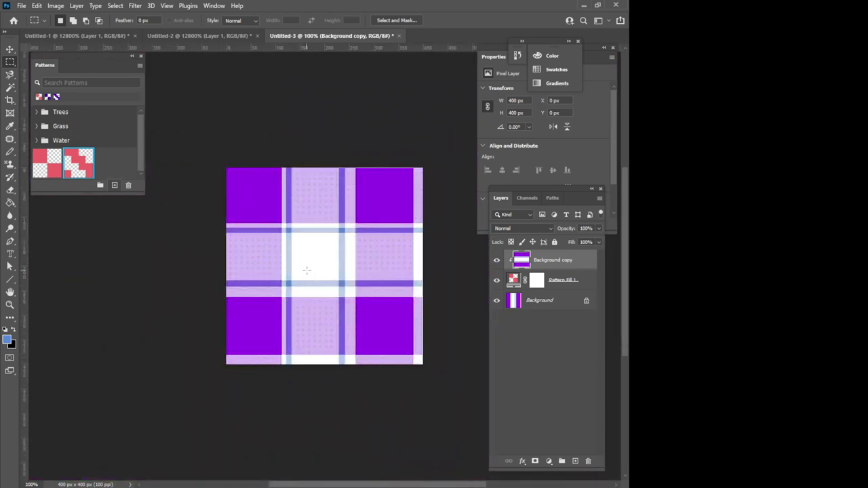
- Switch Pattern Fill 1 to the second saved 4×4 twill pattern
double_click(513, 279)
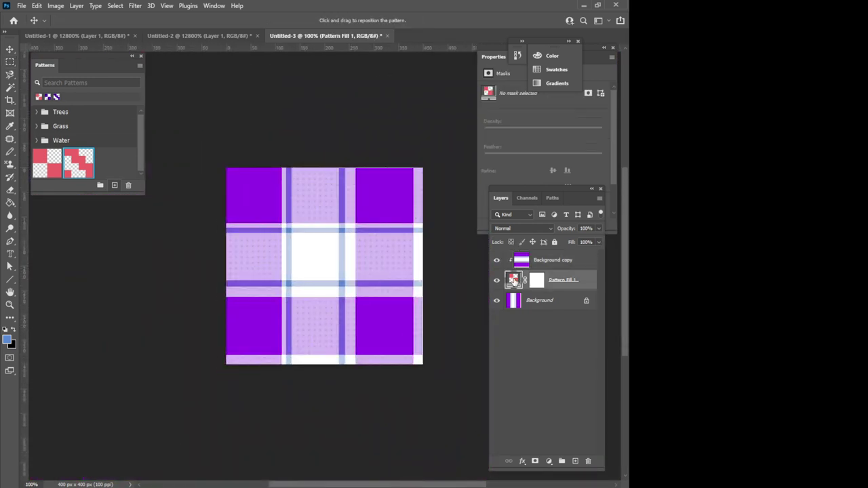
left_click(253, 155)
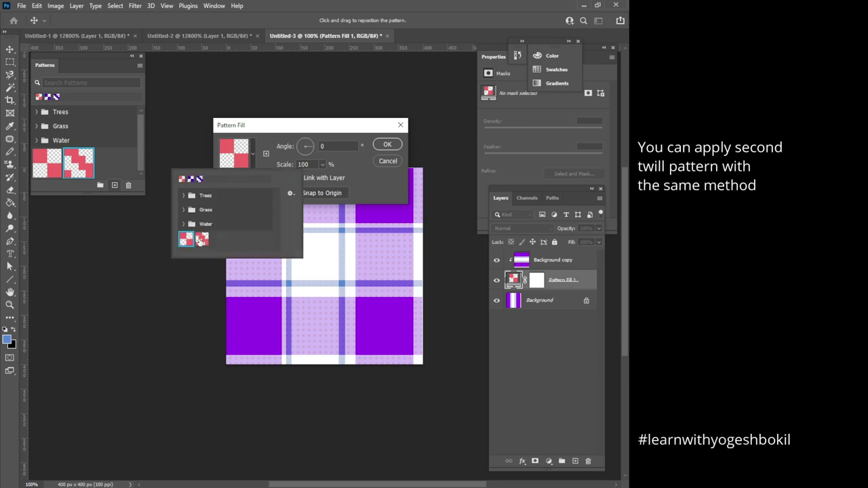
left_click(202, 238)
left_click(393, 147)
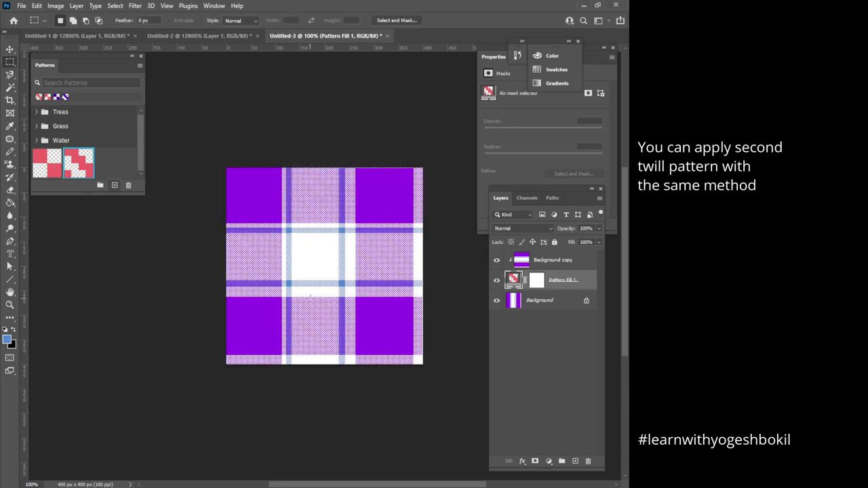
scroll(309, 295, "up", 2)
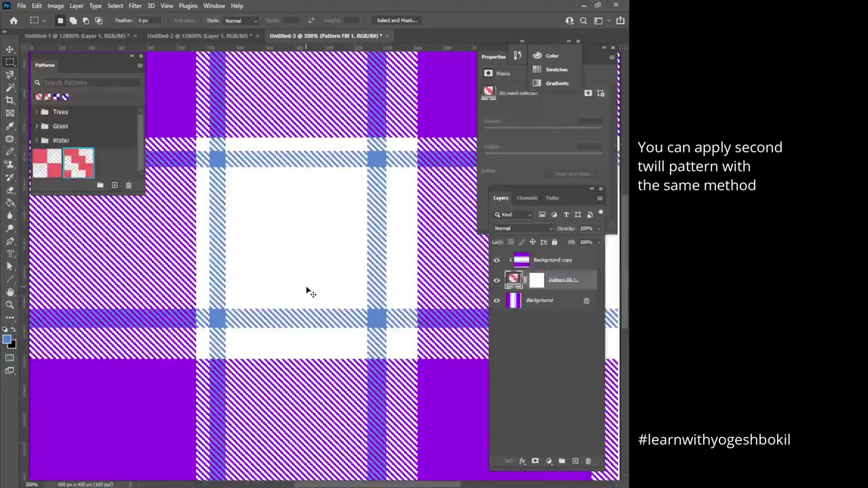
scroll(307, 288, "down", 1)
scroll(305, 288, "down", 1)
scroll(306, 287, "down", 1)
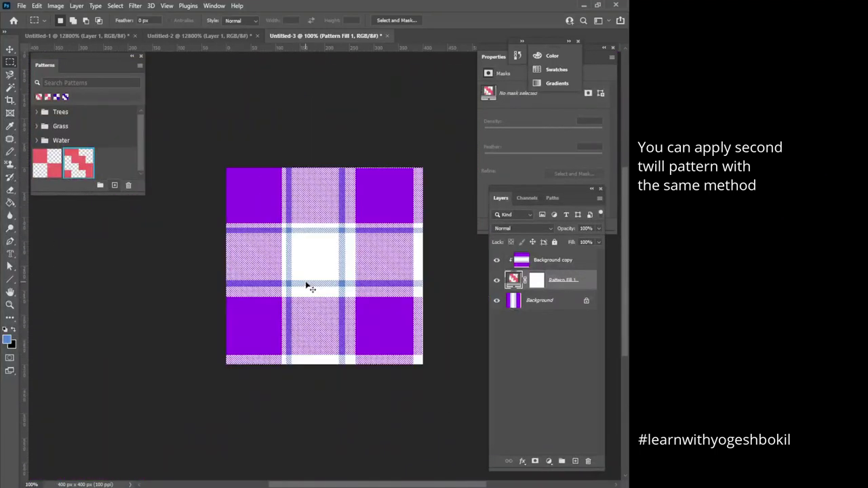